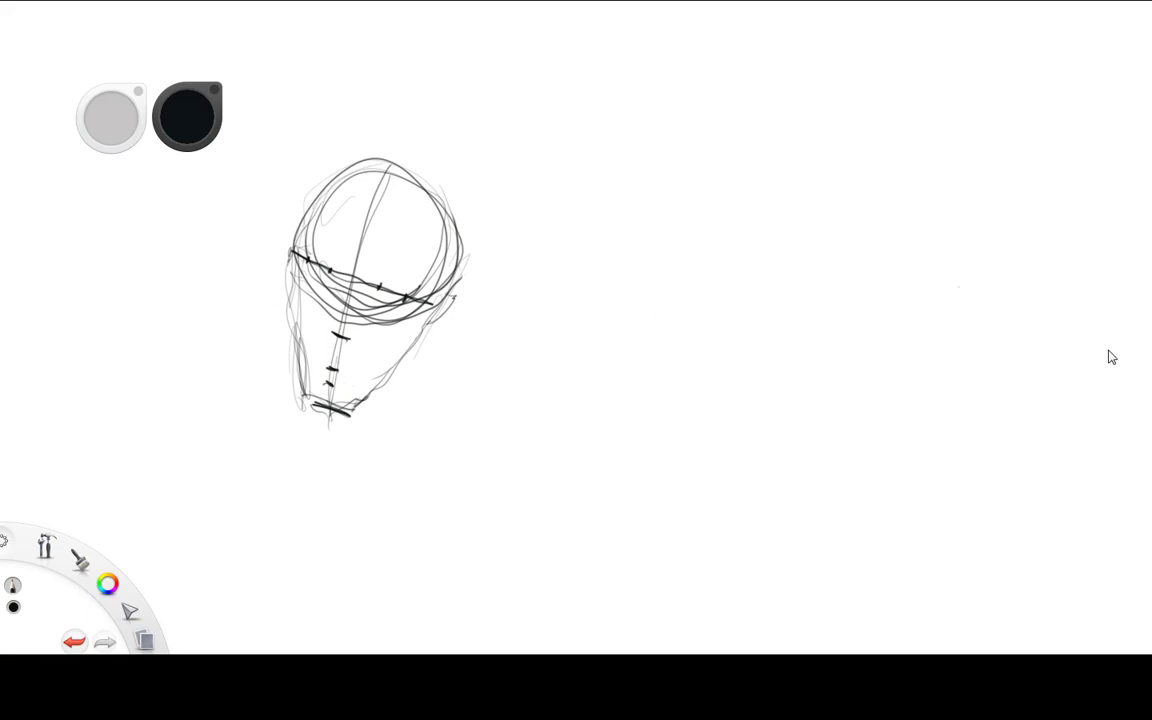
Outline the first head's cheeks, jaw and chin over its faded construction sketch
mouse_move(428, 308)
left_mouse_down()
mouse_move(370, 426)
mouse_move(406, 386)
mouse_move(356, 437)
mouse_move(319, 434)
mouse_move(287, 384)
mouse_move(302, 421)
mouse_move(293, 249)
left_mouse_up()
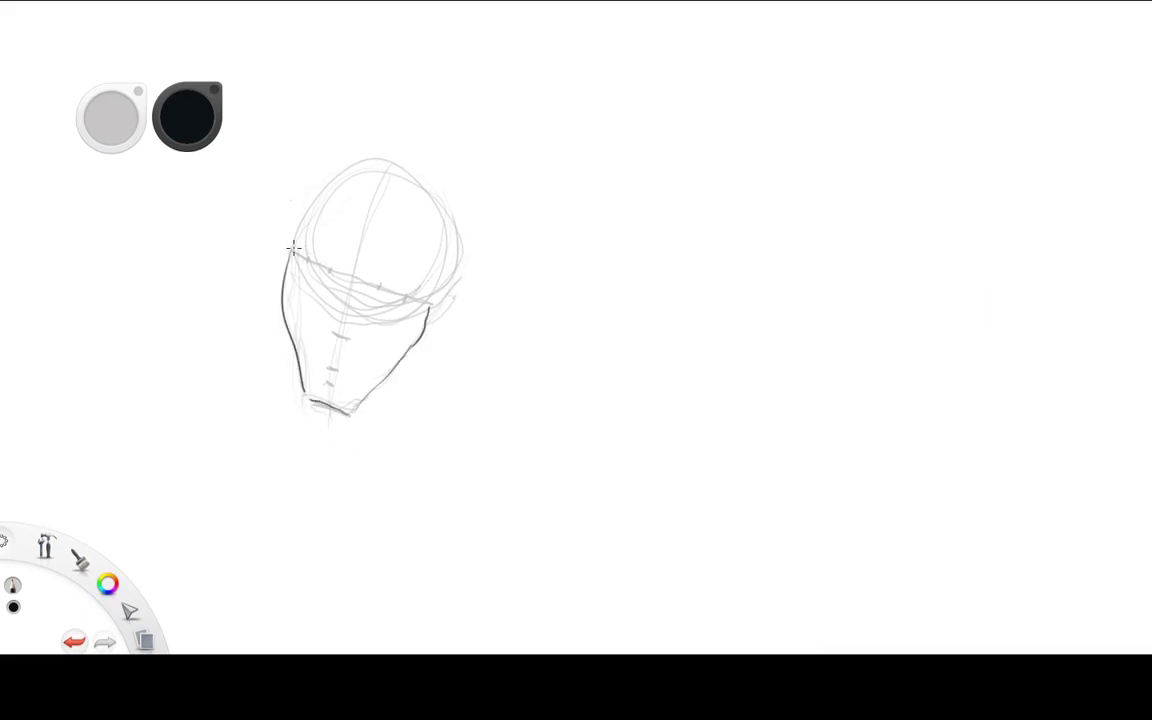
key("ctrl+z")
left_click_drag(303, 419, 285, 318)
key("ctrl+z")
left_click_drag(289, 255, 298, 400)
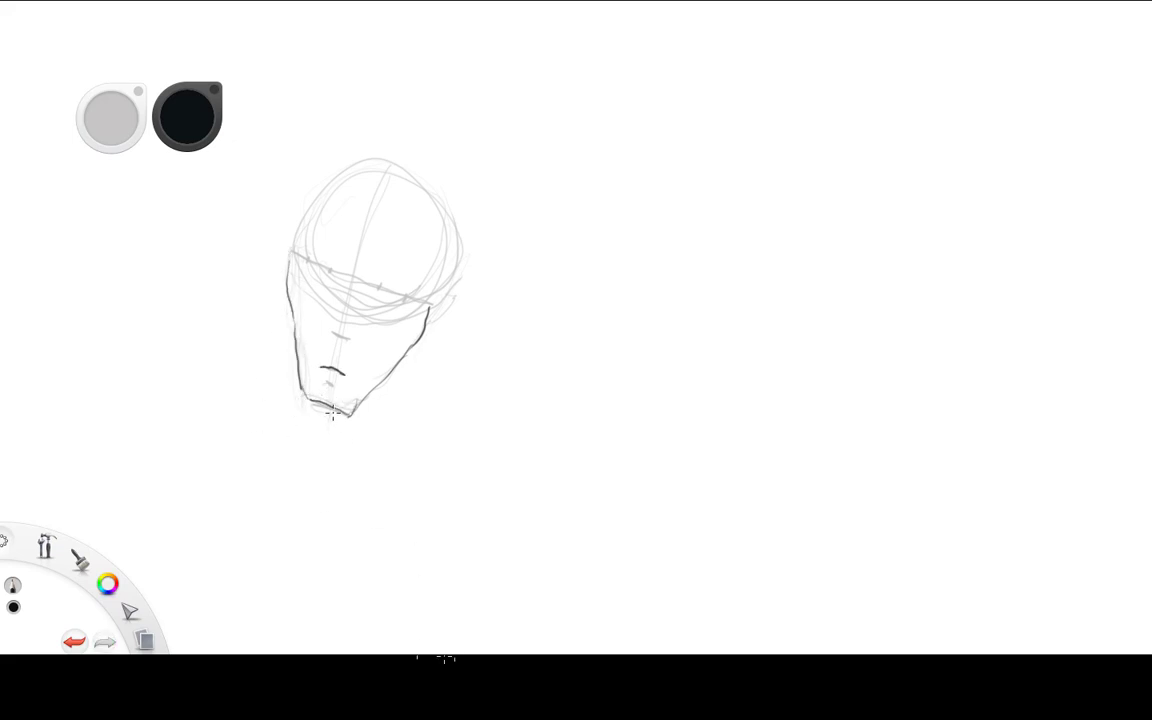
Draw the mouth, lower-lip mark, base of the nose and upper eyelids on the first face
left_click_drag(327, 381, 333, 385)
left_click_drag(334, 334, 347, 337)
key("ctrl+z")
left_click(318, 289)
left_click_drag(335, 282, 426, 314)
key("ctrl+z")
left_click_drag(313, 273, 400, 298)
key("ctrl+z")
key("ctrl+z")
left_click_drag(308, 276, 432, 320)
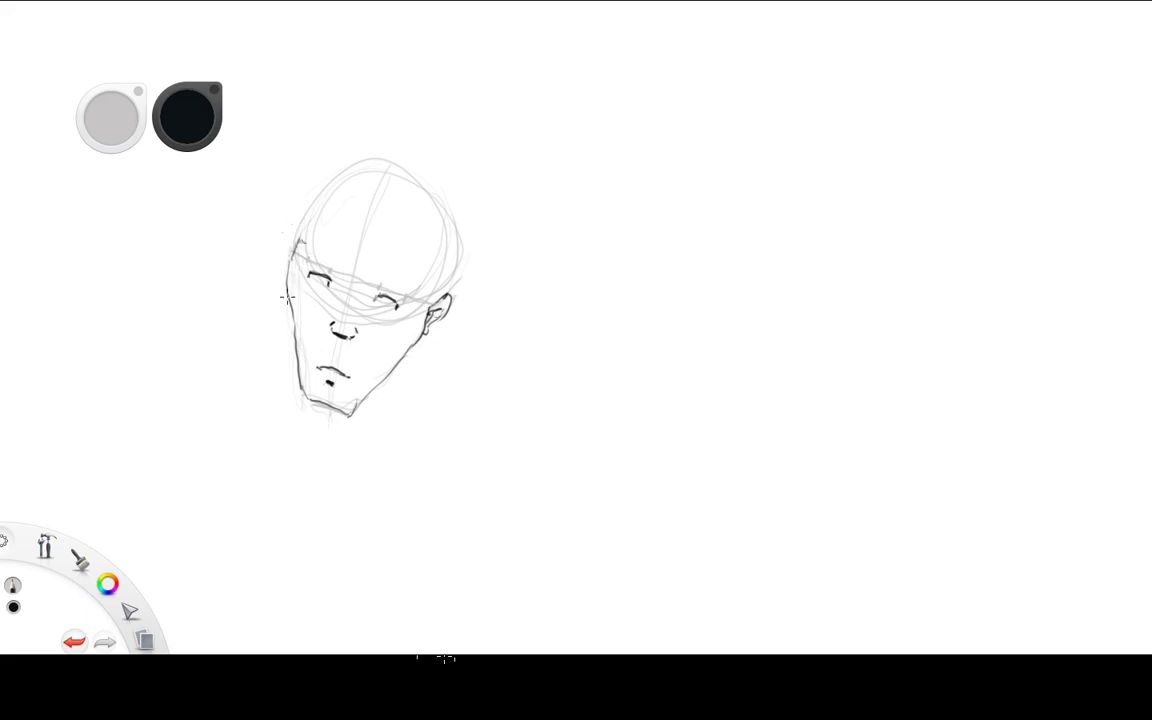
Complete the first face's eyes, add thick eyebrows and draw the cheekbone and mouth-corner lines
mouse_move(300, 245)
left_mouse_down()
mouse_move(335, 268)
mouse_move(330, 260)
mouse_move(330, 283)
left_mouse_up()
key("ctrl+z")
key("ctrl+z")
left_click_drag(320, 295, 333, 302)
left_click_drag(303, 256, 408, 284)
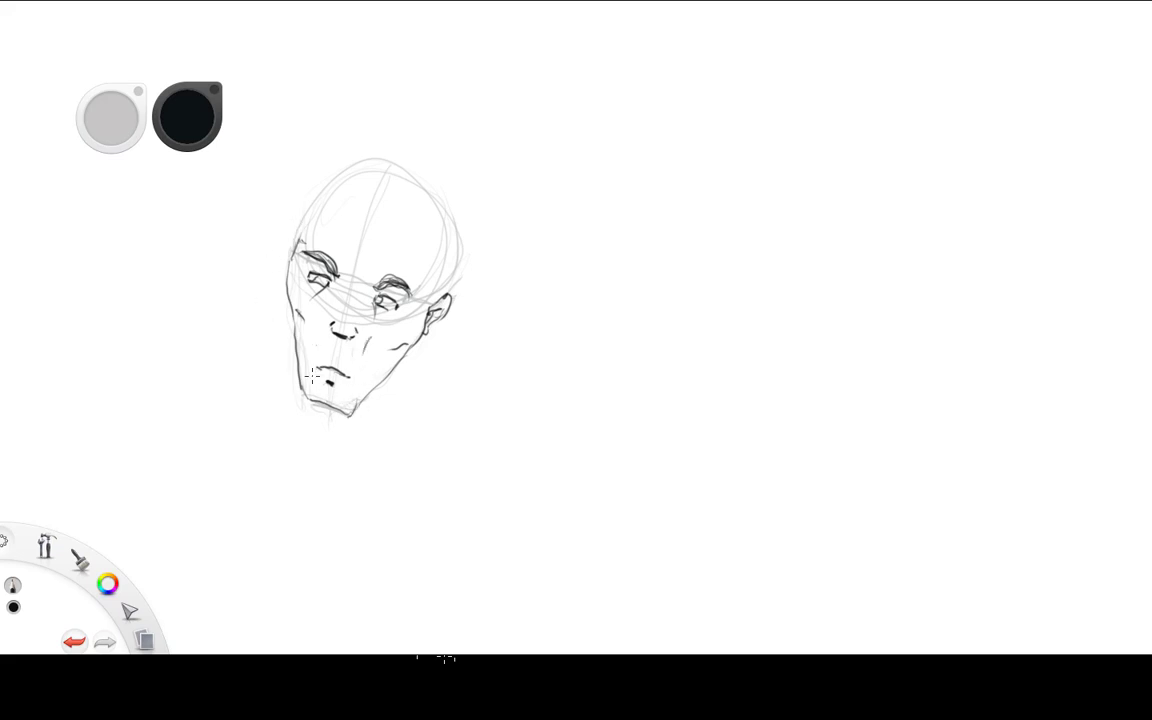
key("ctrl+z")
left_click_drag(365, 362, 362, 384)
mouse_move(300, 230)
left_mouse_down()
mouse_move(340, 160)
mouse_move(355, 206)
mouse_move(366, 100)
mouse_move(330, 238)
left_mouse_up()
key("ctrl+z")
left_click_drag(367, 104, 434, 220)
key("ctrl+z")
key("ctrl+z")
mouse_move(345, 110)
left_mouse_down()
mouse_move(285, 228)
mouse_move(330, 232)
left_mouse_up()
left_click_drag(405, 118, 360, 238)
key("ctrl+z")
key("ctrl+z")
key("ctrl+z")
Draw voluminous swept-back hair on the first head with long curved strands, a back contour and a hatched sideburn
left_click_drag(310, 140, 292, 238)
mouse_move(296, 190)
left_mouse_down()
mouse_move(378, 114)
mouse_move(318, 206)
left_mouse_up()
left_click_drag(421, 138, 345, 215)
left_click_drag(433, 160, 370, 222)
left_click_drag(300, 148, 420, 112)
mouse_move(345, 150)
left_mouse_down()
mouse_move(315, 222)
mouse_move(296, 232)
mouse_move(345, 238)
left_mouse_up()
left_click_drag(368, 128, 340, 205)
mouse_move(335, 100)
left_mouse_down()
mouse_move(305, 186)
mouse_move(290, 168)
left_mouse_up()
left_click_drag(352, 110, 280, 192)
left_click_drag(412, 140, 350, 205)
left_click_drag(428, 165, 378, 218)
left_click_drag(446, 202, 384, 224)
mouse_move(440, 160)
left_mouse_down()
mouse_move(494, 240)
mouse_move(474, 344)
left_mouse_up()
mouse_move(438, 283)
left_mouse_down()
mouse_move(442, 250)
mouse_move(432, 300)
mouse_move(445, 255)
mouse_move(449, 295)
mouse_move(438, 240)
mouse_move(441, 282)
mouse_move(436, 250)
mouse_move(300, 345)
left_mouse_up()
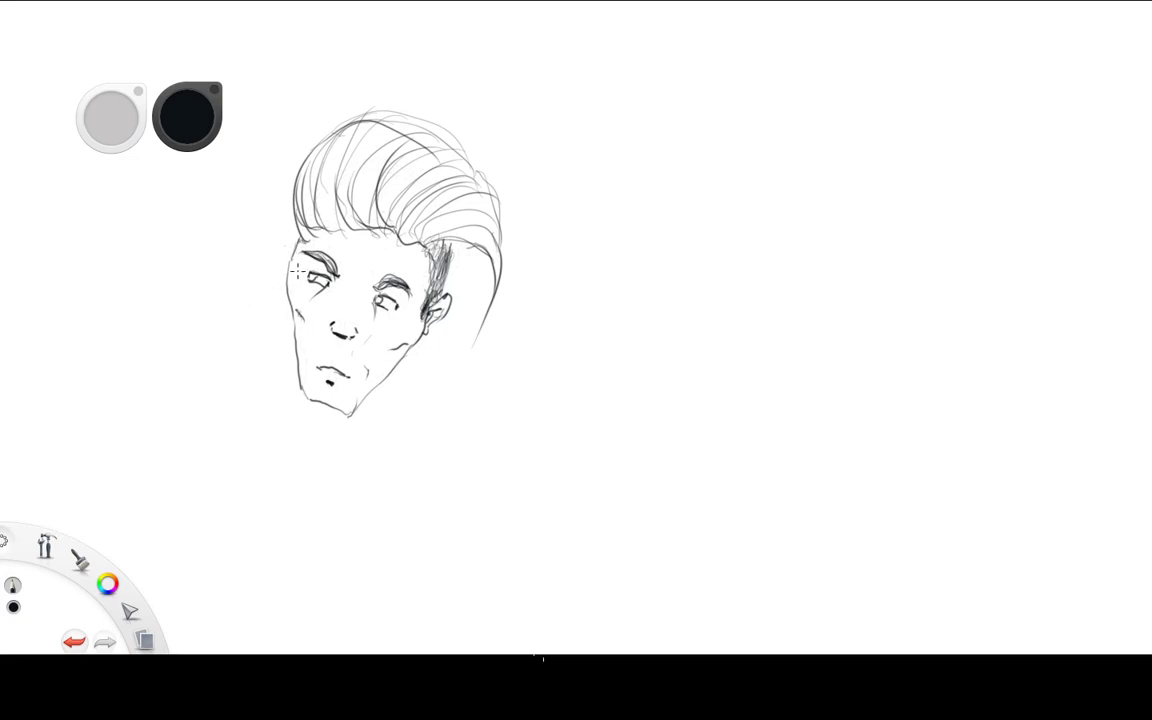
Correct the first face's far-side contour with the eraser and pencil, and draw the nose bridge and nostrils
key("e")
key("e")
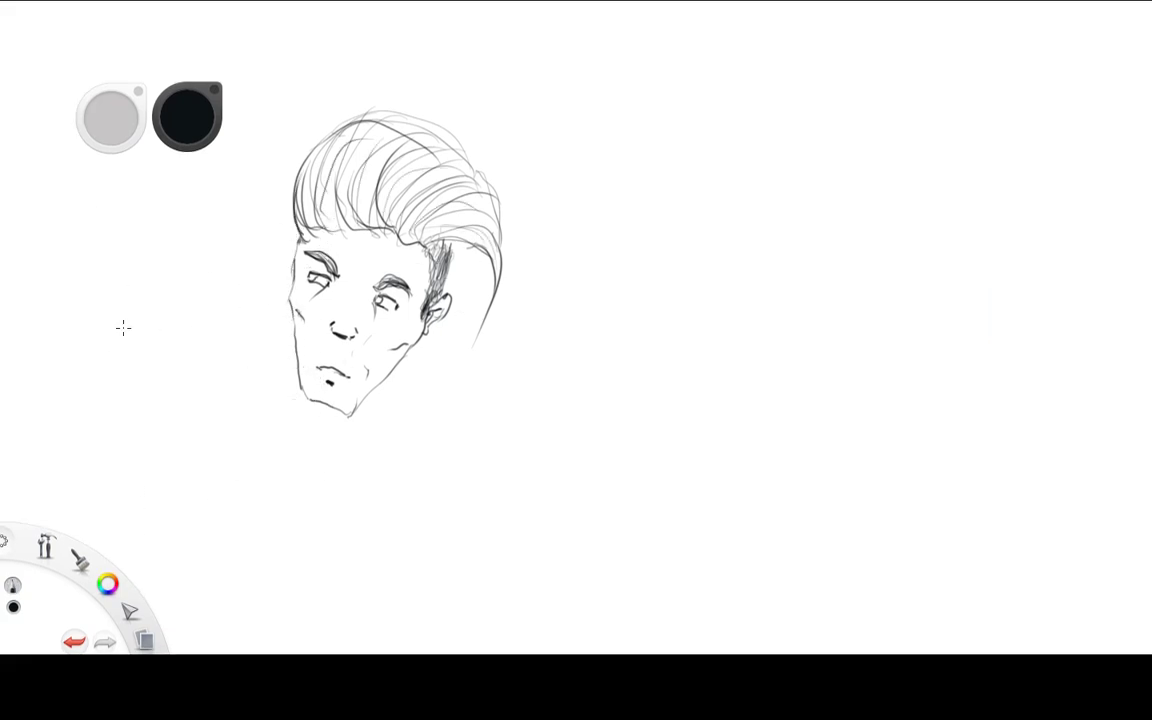
key("e")
left_click_drag(336, 328, 345, 367)
key("e")
mouse_move(337, 309)
left_mouse_down()
mouse_move(329, 358)
mouse_move(329, 344)
left_mouse_up()
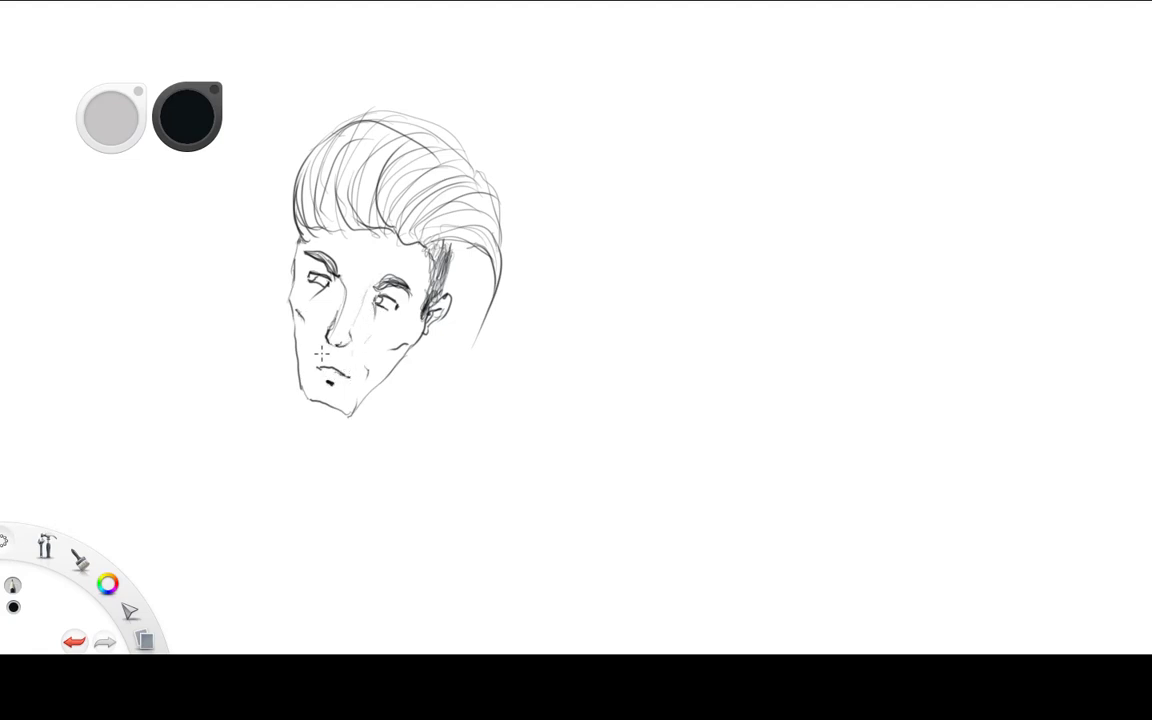
Hatch shadows along the first face's nose, cheek and chin, and darken the sideburn
mouse_move(331, 288)
left_mouse_down()
mouse_move(343, 325)
mouse_move(302, 342)
mouse_move(324, 400)
left_mouse_up()
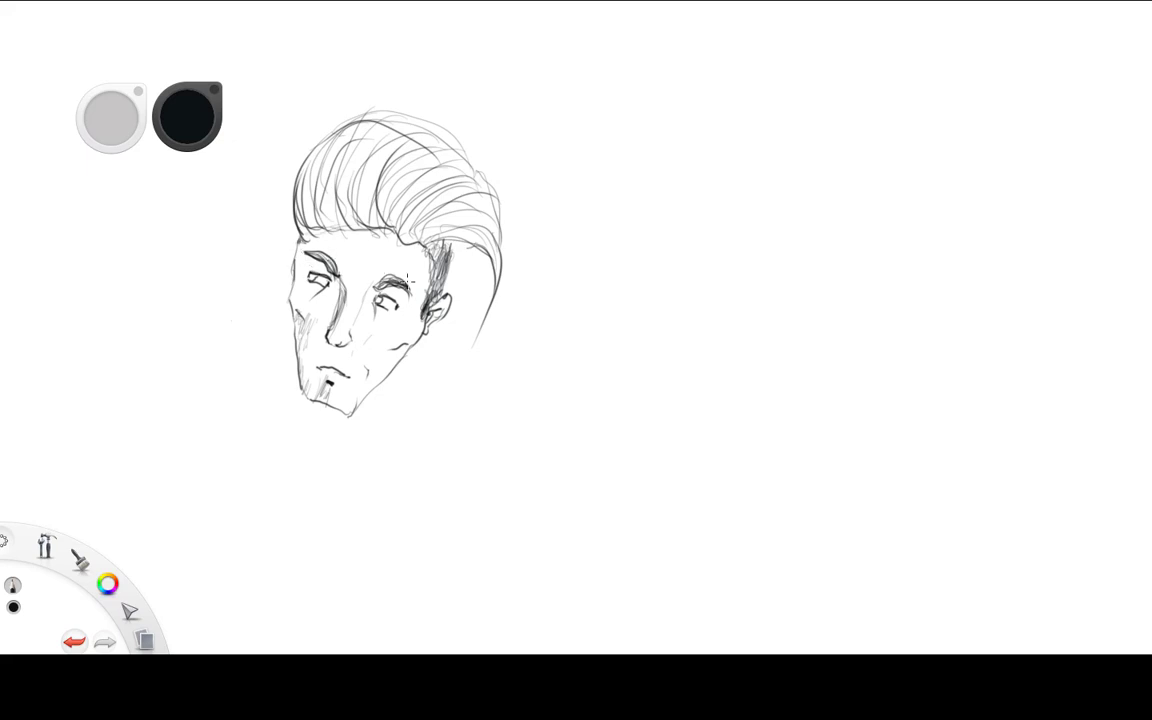
left_click_drag(432, 250, 424, 308)
Draw the two neck lines under the first head and write the number 5 beside it
left_click_drag(392, 347, 460, 414)
left_click_drag(333, 405, 330, 439)
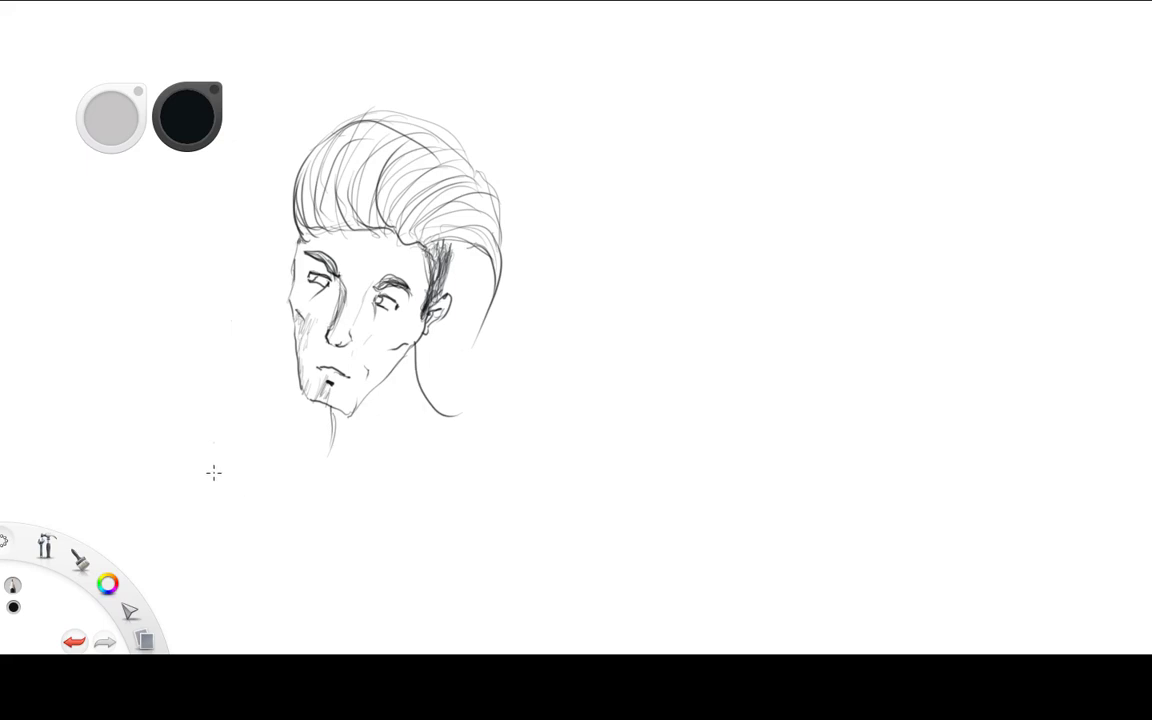
left_click_drag(205, 264, 175, 330)
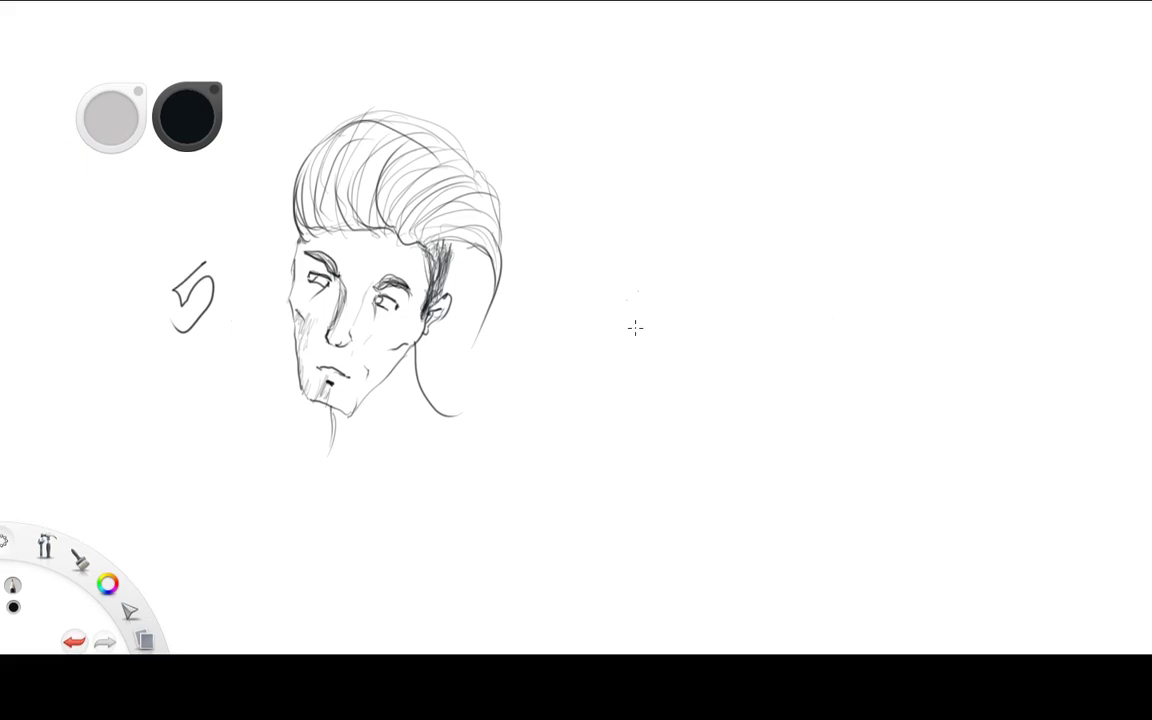
mouse_move(626, 316)
left_mouse_down()
mouse_move(738, 213)
mouse_move(622, 339)
left_mouse_up()
left_click_drag(648, 392, 764, 267)
mouse_move(738, 212)
left_mouse_down()
mouse_move(643, 391)
mouse_move(732, 333)
left_mouse_up()
key("ctrl+z")
key("ctrl+z")
key("ctrl+z")
key("ctrl+z")
key("ctrl+z")
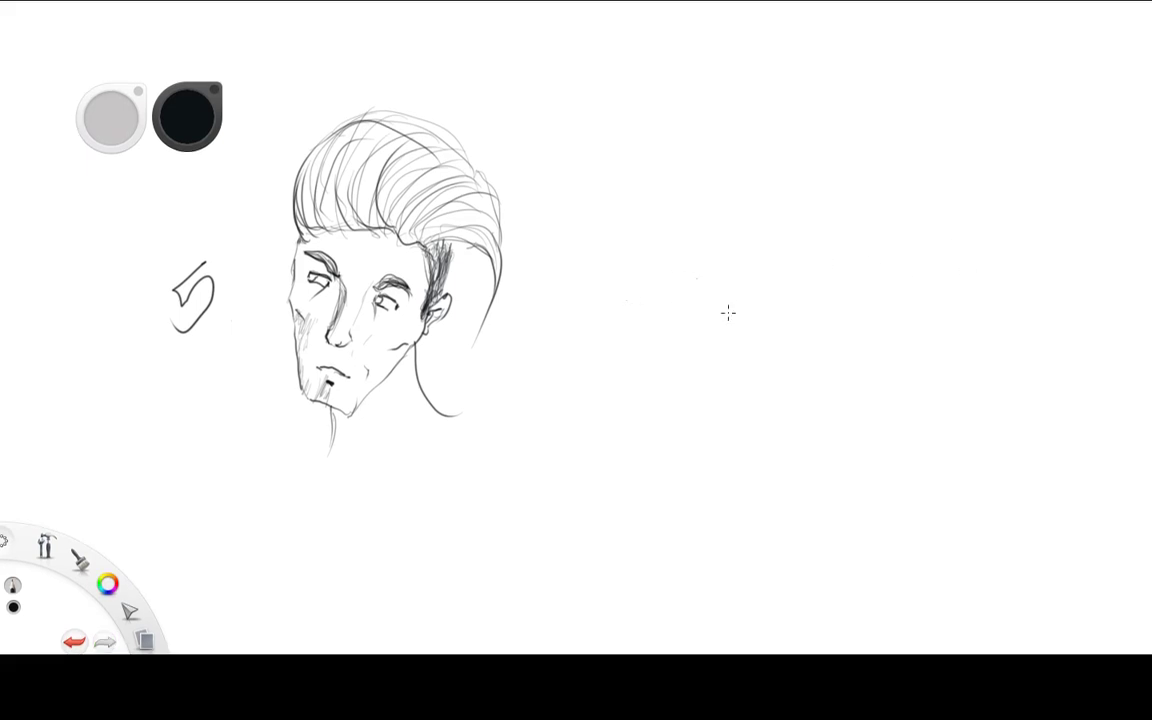
Sketch a second head's construction beside the first: round skull, curved centre line, eye line, jaw, ear and feature marks
mouse_move(655, 228)
left_mouse_down()
mouse_move(758, 301)
mouse_move(668, 205)
mouse_move(730, 224)
mouse_move(674, 307)
mouse_move(712, 237)
mouse_move(733, 335)
left_mouse_up()
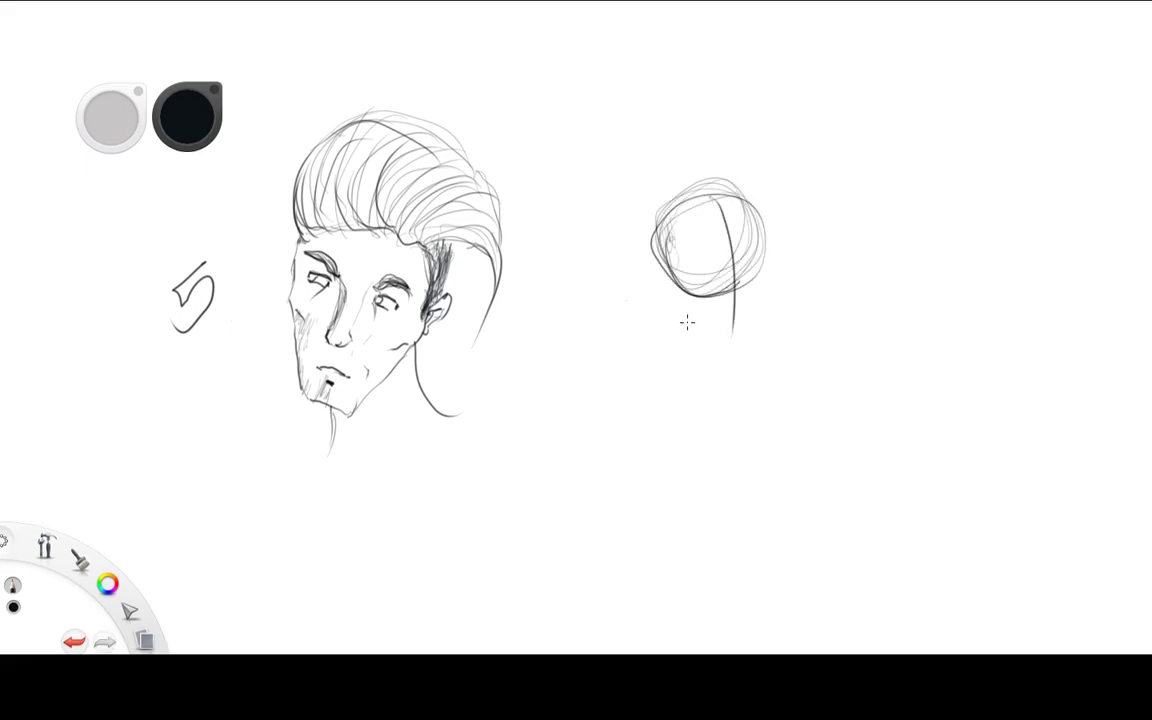
left_click_drag(656, 240, 740, 256)
left_click_drag(660, 272, 688, 344)
left_click_drag(672, 300, 700, 346)
mouse_move(762, 268)
left_mouse_down()
mouse_move(764, 298)
mouse_move(728, 345)
left_mouse_up()
left_click_drag(655, 262, 660, 300)
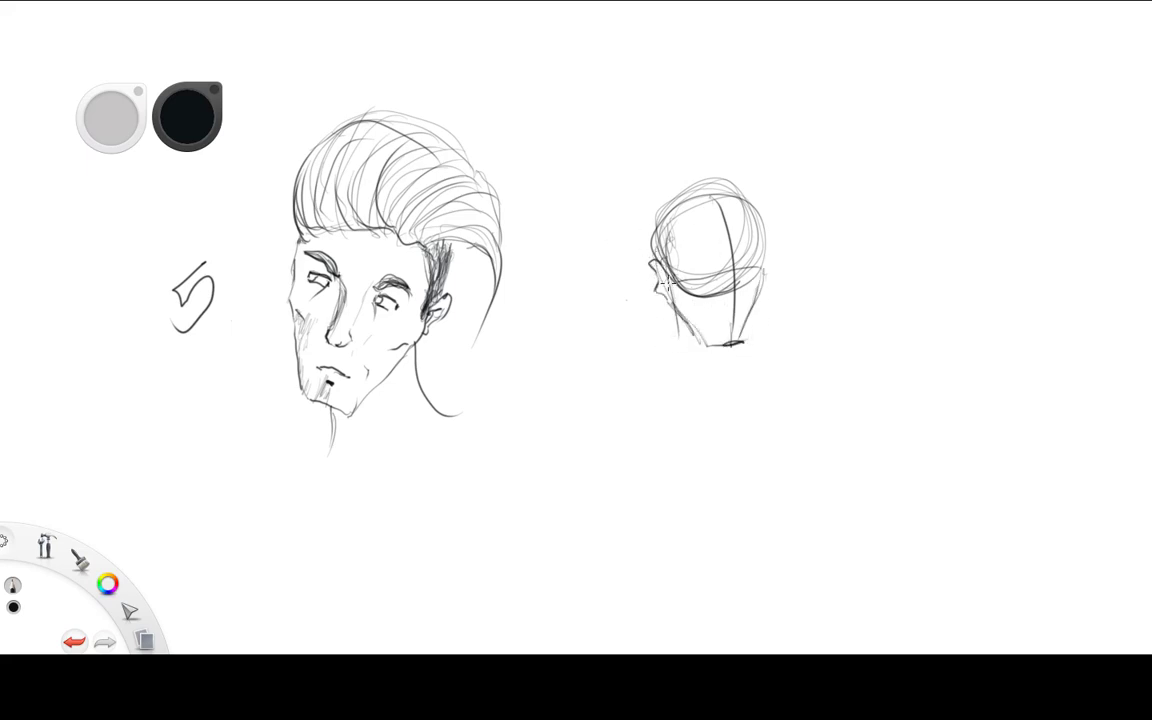
mouse_move(727, 307)
left_mouse_down()
mouse_move(738, 305)
mouse_move(737, 322)
left_mouse_up()
Enlarge the second head's construction sketch to roughly match the first head's size
key("Tab")
left_click(458, 49)
key("Tab")
mouse_move(684, 206)
left_mouse_down()
mouse_move(667, 180)
mouse_move(591, 172)
left_mouse_up()
key("Tab")
key("Tab")
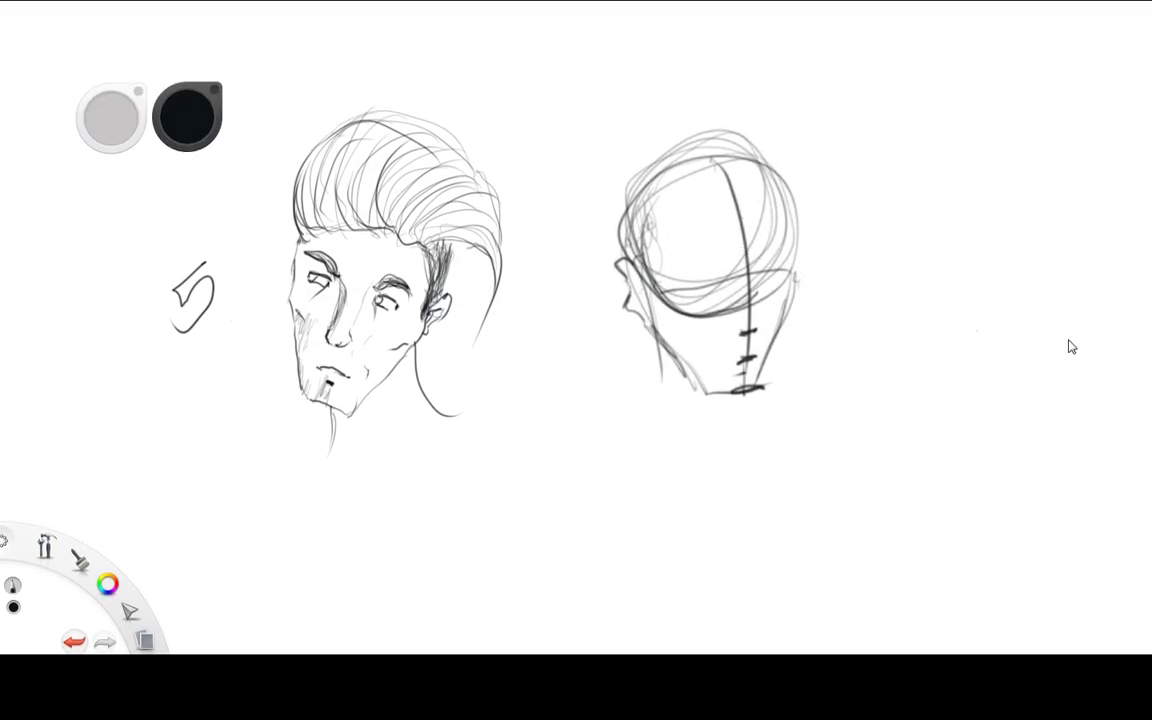
Fade the second head's construction sketch and add a new layer above it for the linework
key("Tab")
key("Tab")
key("Tab")
key("Tab")
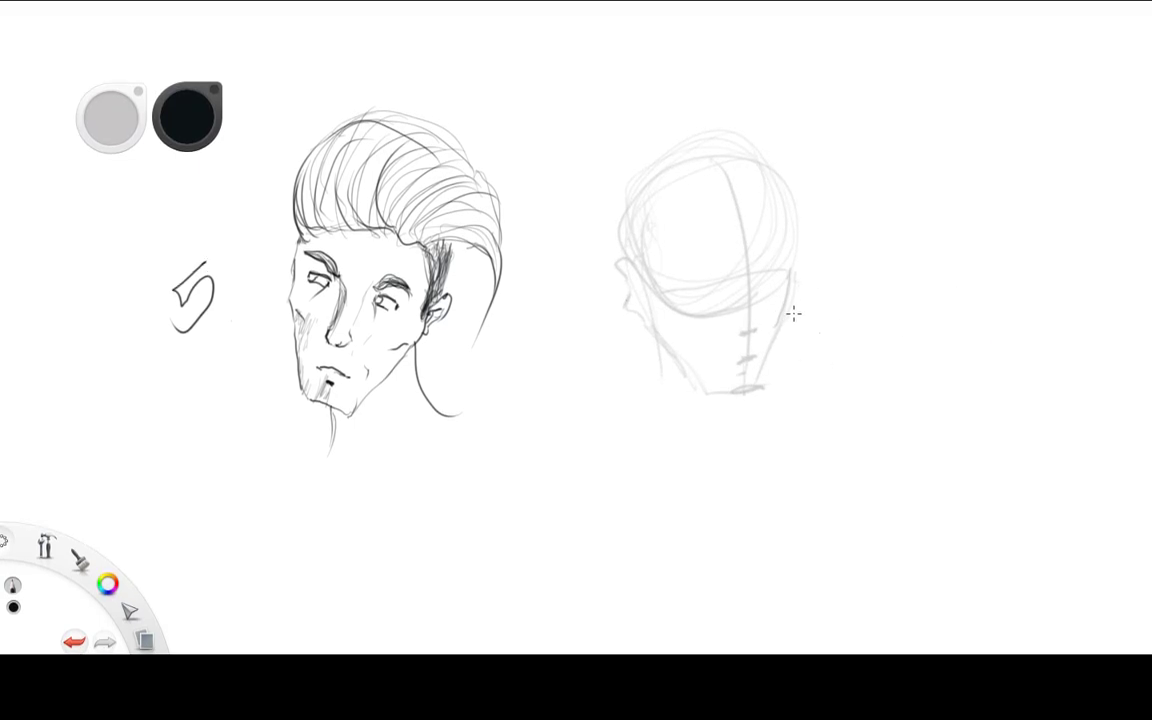
Outline the second head's cheeks, jaw and chin, and draw the ear with a dark sideburn
left_click_drag(790, 272, 757, 404)
key("ctrl+z")
key("ctrl+y")
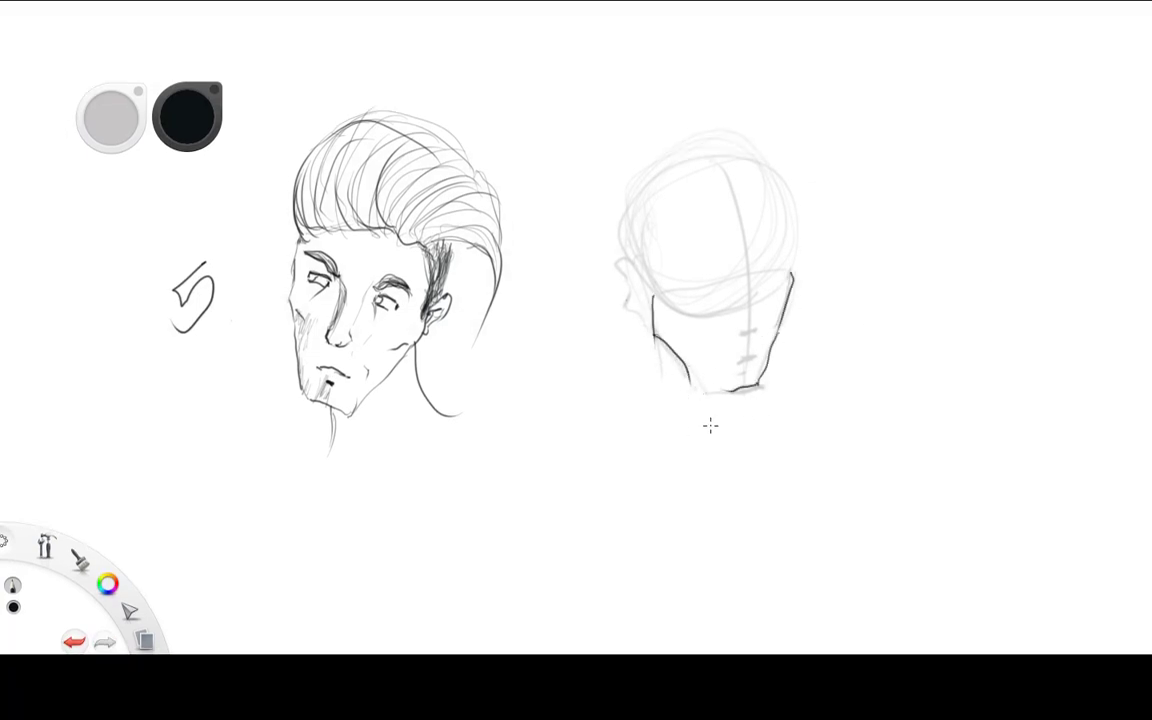
key("ctrl+z")
key("ctrl+y")
mouse_move(624, 260)
left_mouse_down()
mouse_move(645, 318)
mouse_move(655, 302)
left_mouse_up()
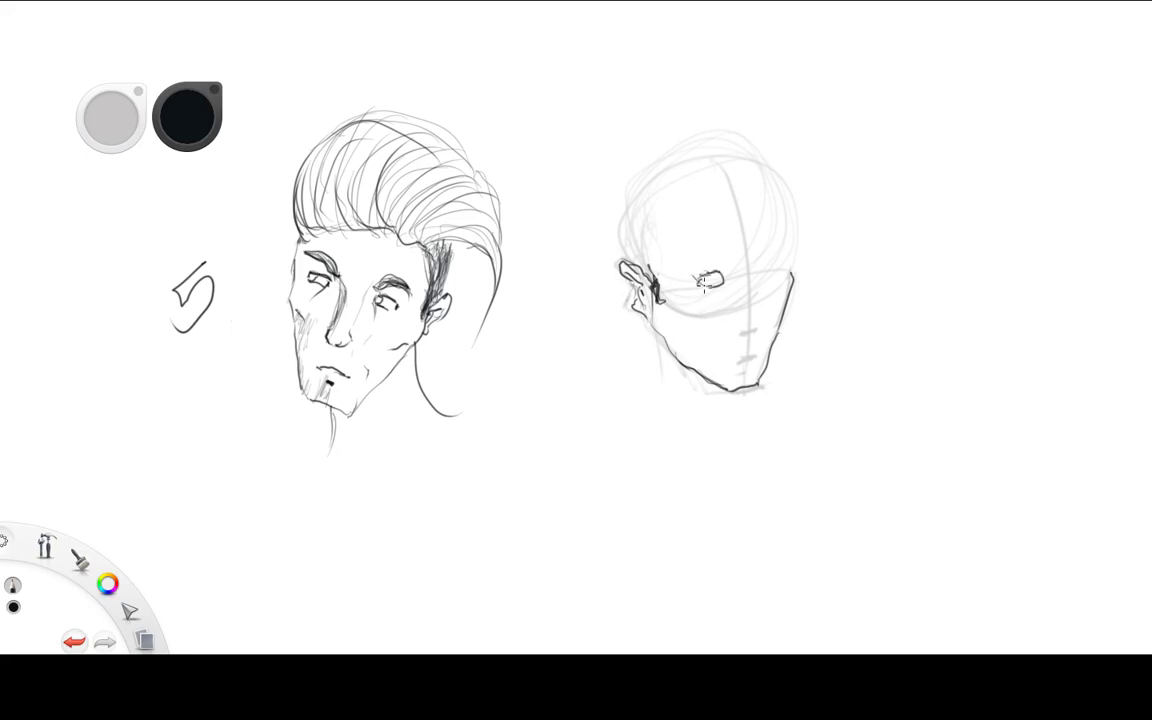
Draw the eye outlines, nose base and mouth marks on the second face
key("ctrl+s")
key("Return")
key("ctrl+z")
mouse_move(723, 310)
left_mouse_down()
mouse_move(720, 283)
mouse_move(784, 268)
left_mouse_up()
mouse_move(736, 362)
left_mouse_down()
mouse_move(752, 358)
mouse_move(745, 368)
left_mouse_up()
Draw the second head's hair contour with a side-swept fringe and a short lock on the far side
mouse_move(787, 190)
left_mouse_down()
mouse_move(642, 260)
mouse_move(700, 150)
left_mouse_up()
mouse_move(632, 230)
left_mouse_down()
mouse_move(760, 160)
mouse_move(740, 145)
left_mouse_up()
left_click_drag(787, 190, 806, 255)
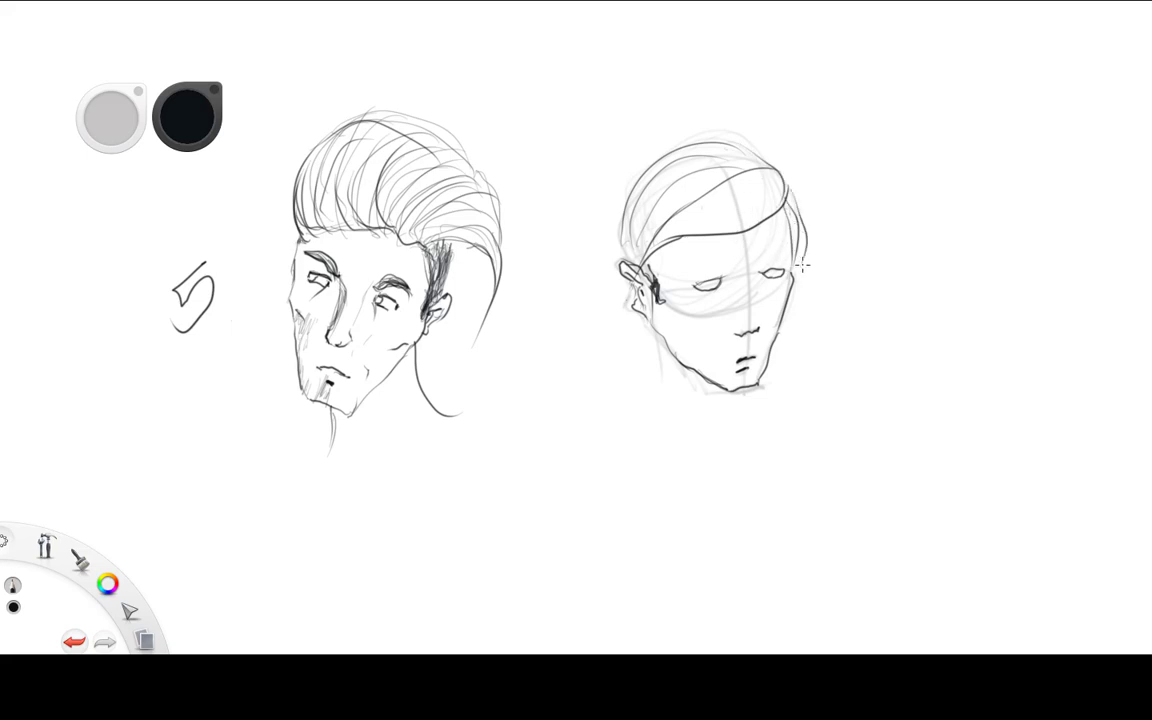
Add strands inside the second head's fringe, and draw the irises and eyebrows
mouse_move(780, 172)
left_mouse_down()
mouse_move(650, 240)
mouse_move(701, 262)
left_mouse_up()
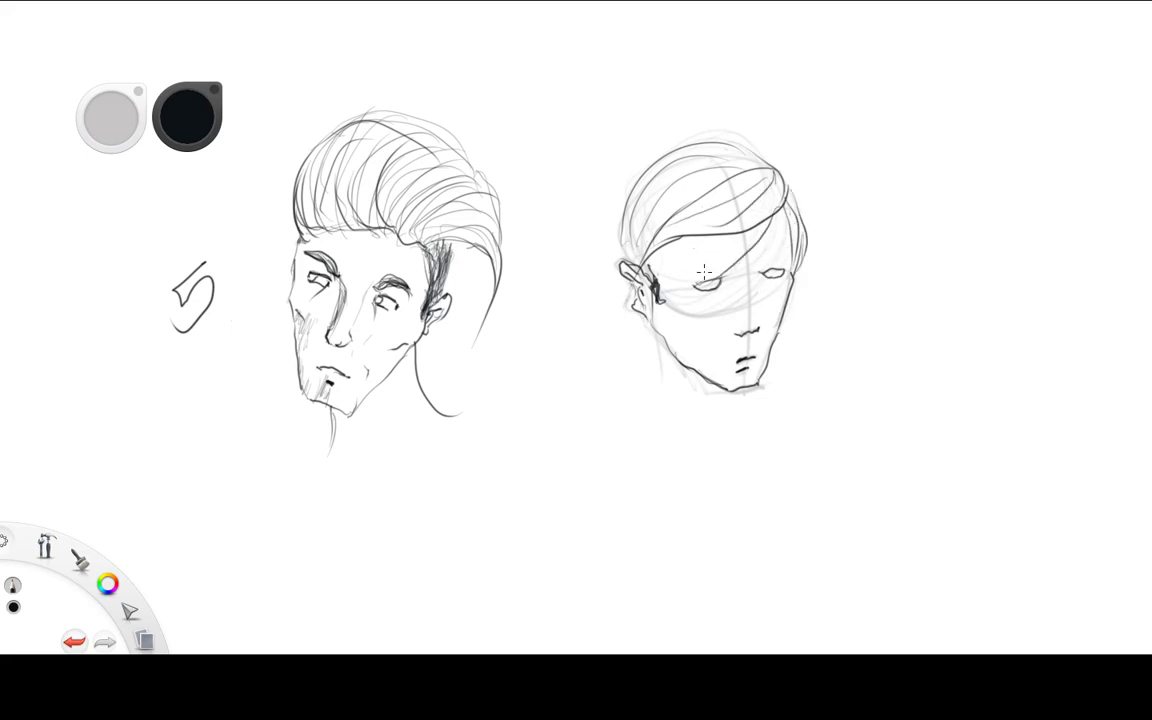
left_click_drag(700, 185, 650, 250)
key("ctrl+z")
key("ctrl+z")
mouse_move(628, 205)
left_mouse_down()
mouse_move(690, 158)
mouse_move(650, 254)
left_mouse_up()
key("ctrl+z")
left_click_drag(700, 190, 665, 228)
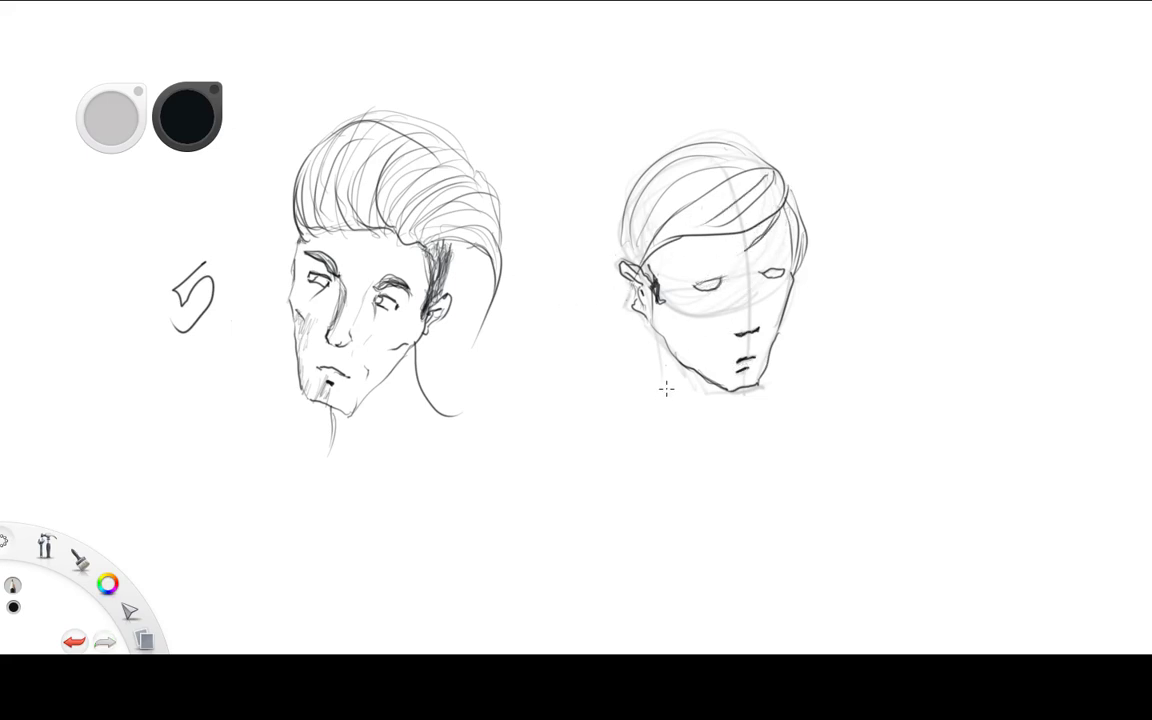
mouse_move(699, 284)
left_mouse_down()
mouse_move(713, 285)
mouse_move(694, 270)
left_mouse_up()
left_click_drag(655, 302, 668, 274)
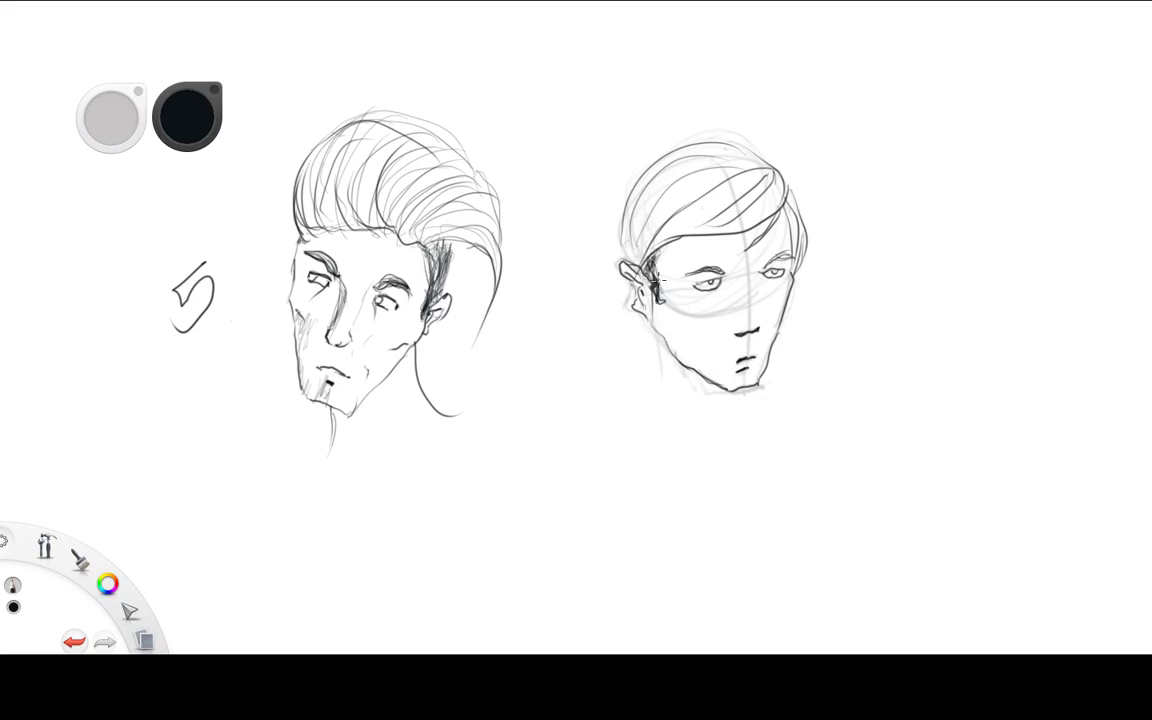
key("ctrl+z")
key("ctrl+z")
key("ctrl+z")
key("ctrl+z")
key("ctrl+z")
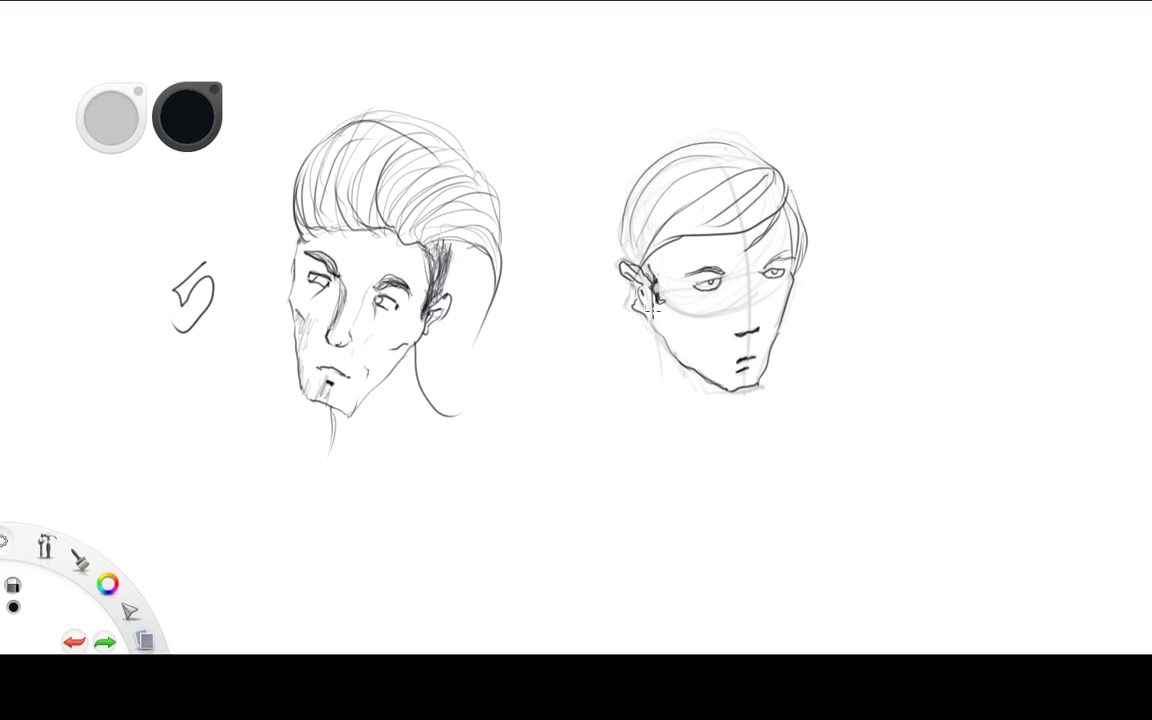
Clean up the second head's sideburn and shorten the mark at the base of the nose
left_click_drag(988, 455, 990, 505)
mouse_move(656, 272)
left_mouse_down()
mouse_move(661, 298)
mouse_move(656, 284)
left_mouse_up()
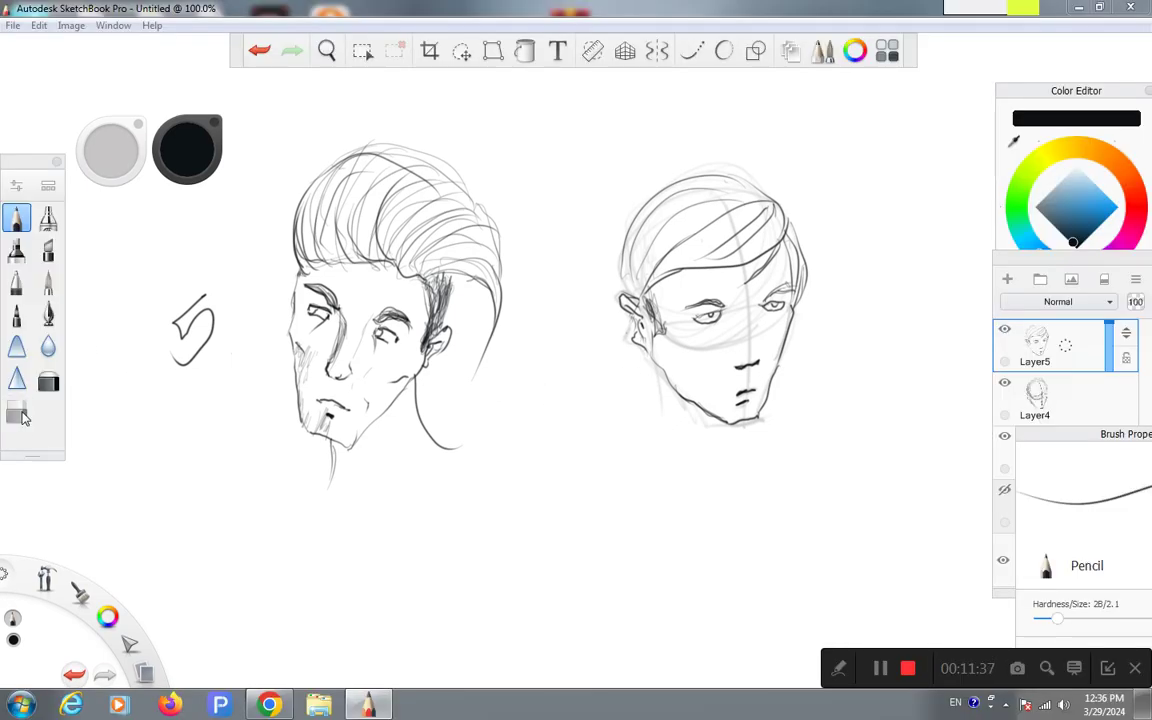
mouse_move(735, 331)
left_mouse_down()
mouse_move(758, 328)
mouse_move(744, 375)
left_mouse_up()
left_click_drag(650, 300, 662, 336)
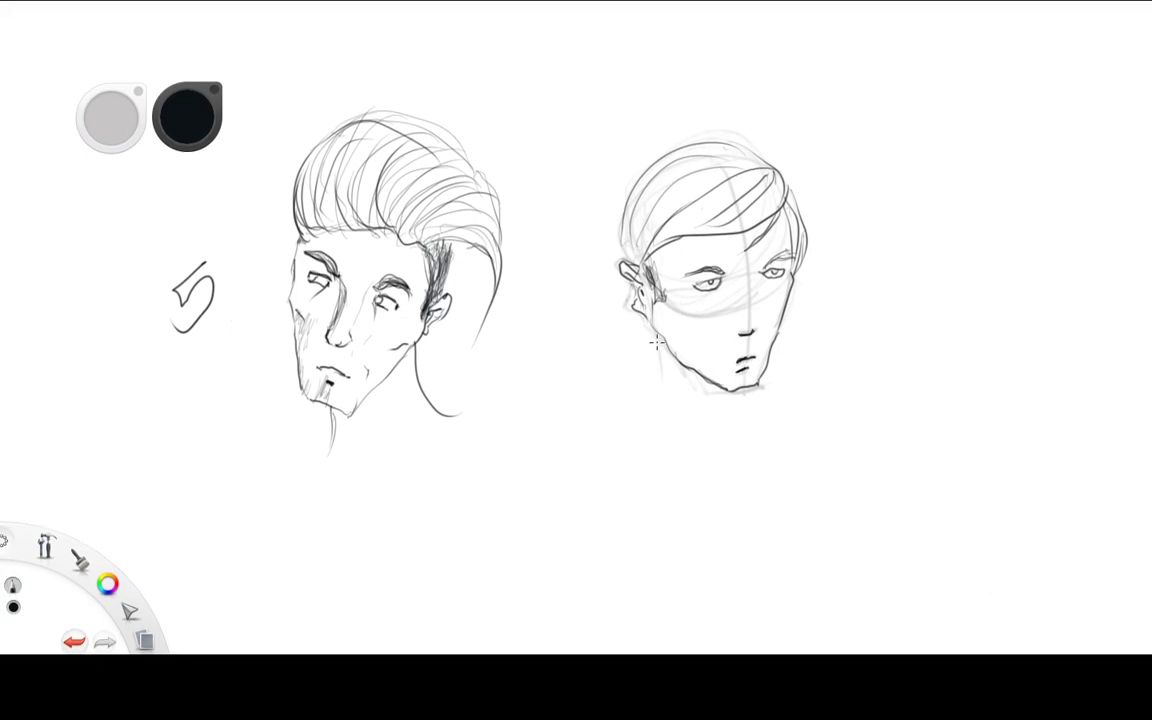
Darken the sideburn in front of the second head's ear and undo the unwanted strokes
mouse_move(652, 265)
left_mouse_down()
mouse_move(655, 325)
mouse_move(649, 294)
left_mouse_up()
key("ctrl+z")
key("ctrl+z")
key("ctrl+z")
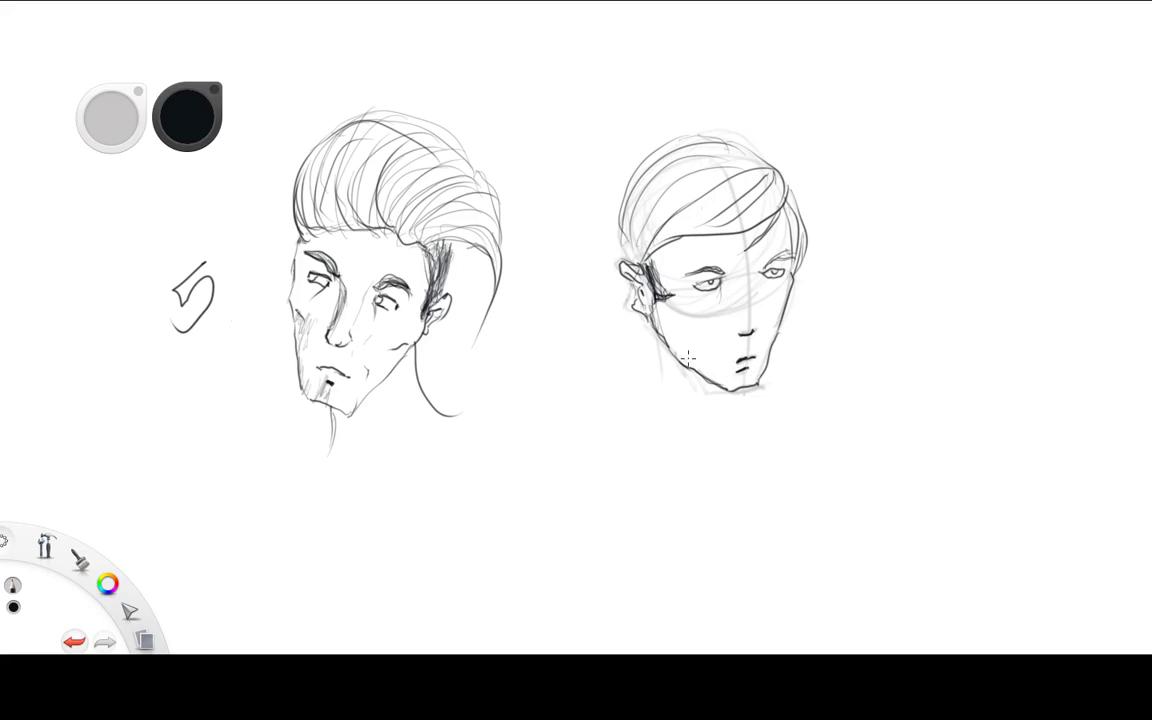
Draw the second face's cheekbone line and remove the faded construction sketch
left_click_drag(668, 302, 683, 320)
key("Delete")
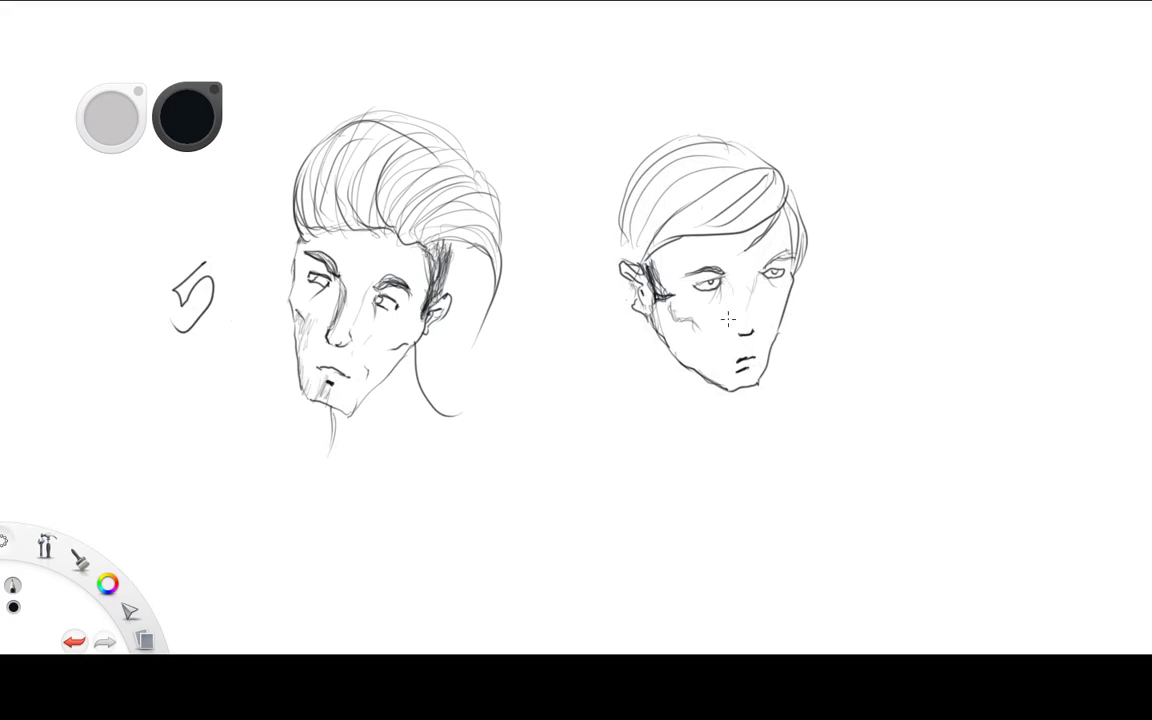
Draw the second face's nose bridge and nose tip, and return from the eraser to the Pencil
mouse_move(732, 284)
left_mouse_down()
mouse_move(736, 331)
mouse_move(755, 333)
left_mouse_up()
key("ctrl+z")
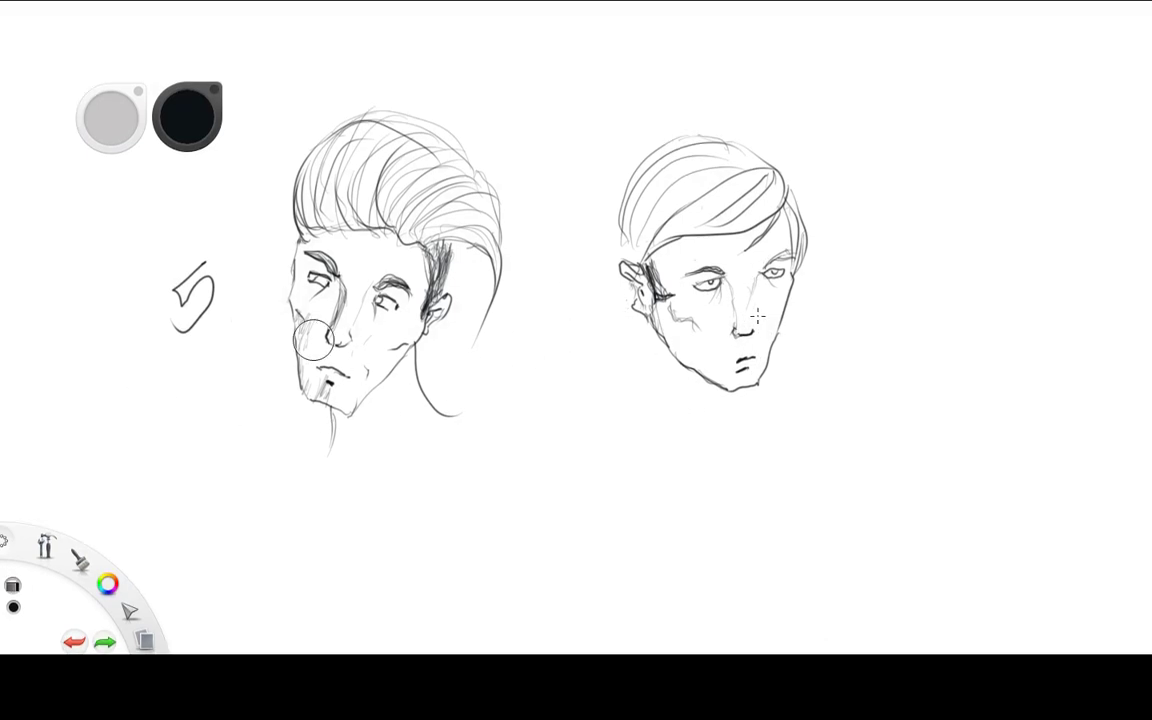
key("e")
left_click(662, 287)
key("Tab")
key("Tab")
key("Tab")
left_click(16, 222)
key("Tab")
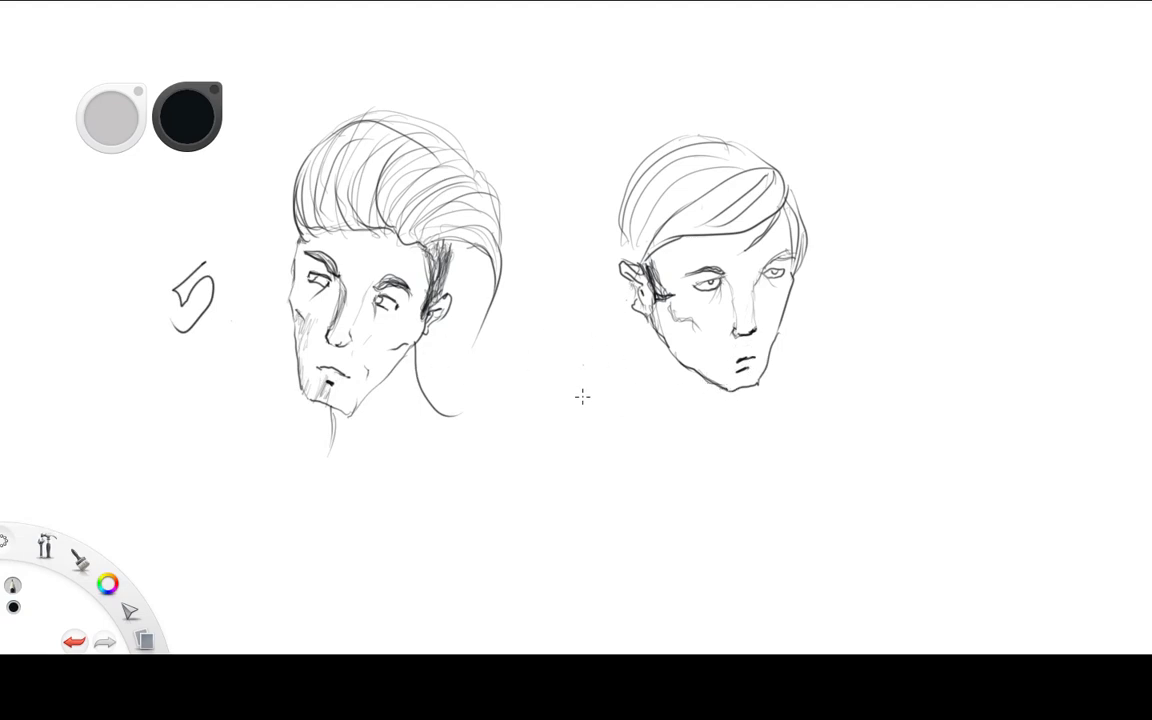
Draw the two neck lines under the second head and write the number 6 beside it
left_click_drag(652, 330, 632, 425)
key("ctrl+z")
mouse_move(655, 312)
left_mouse_down()
mouse_move(638, 408)
mouse_move(624, 423)
left_mouse_up()
mouse_move(728, 394)
left_mouse_down()
mouse_move(738, 419)
mouse_move(758, 418)
left_mouse_up()
key("ctrl+z")
left_click_drag(857, 218, 851, 266)
Refine the second head's cheekbones, inner ear and the hair contour at the back
left_click_drag(668, 305, 700, 318)
left_click_drag(688, 264, 700, 280)
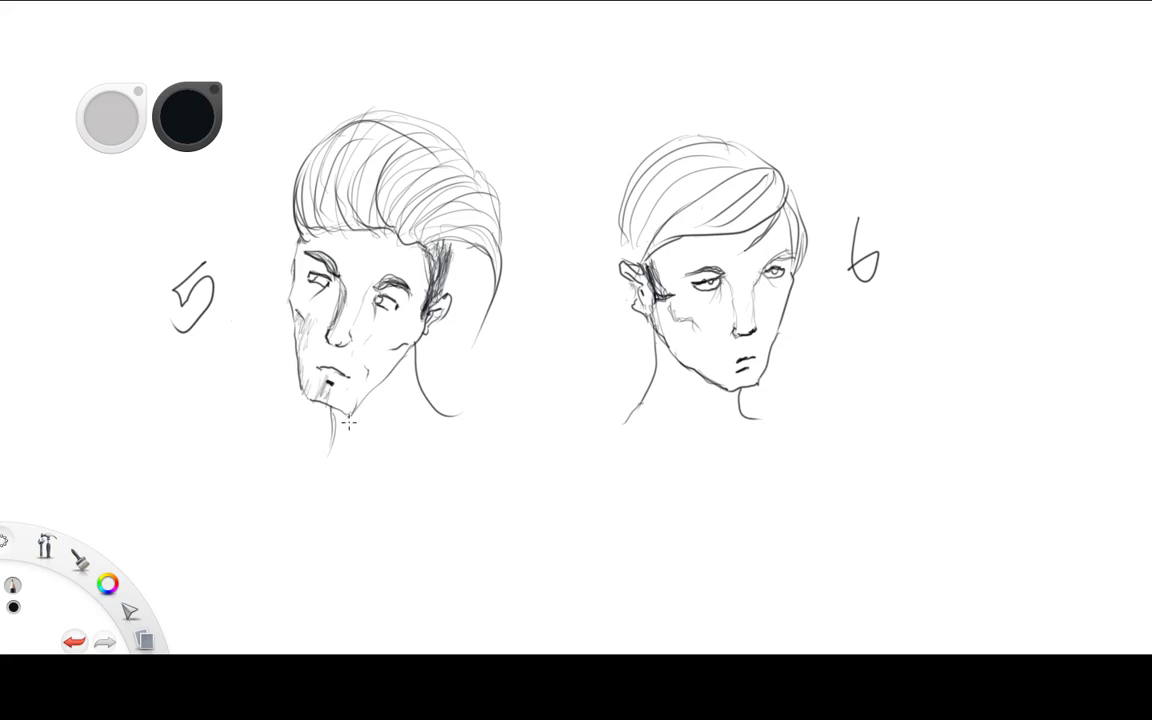
key("ctrl+z")
left_click_drag(628, 284, 644, 277)
mouse_move(630, 334)
left_mouse_down()
mouse_move(618, 195)
mouse_move(615, 234)
left_mouse_up()
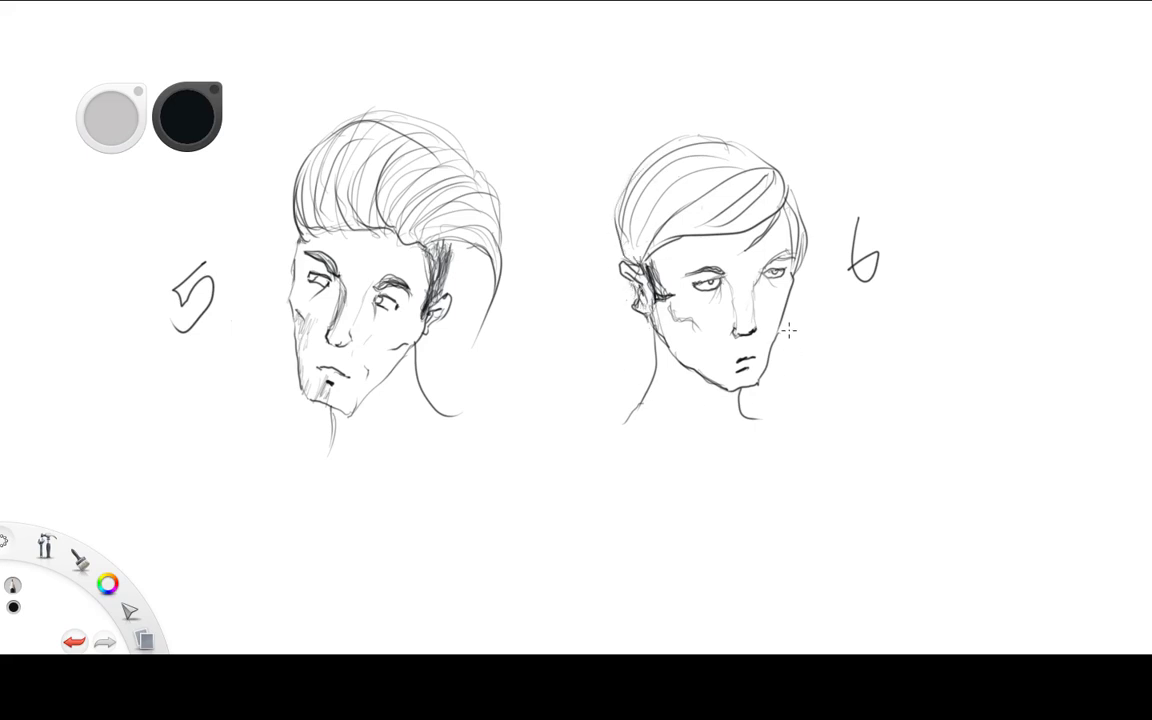
left_click_drag(789, 278, 785, 306)
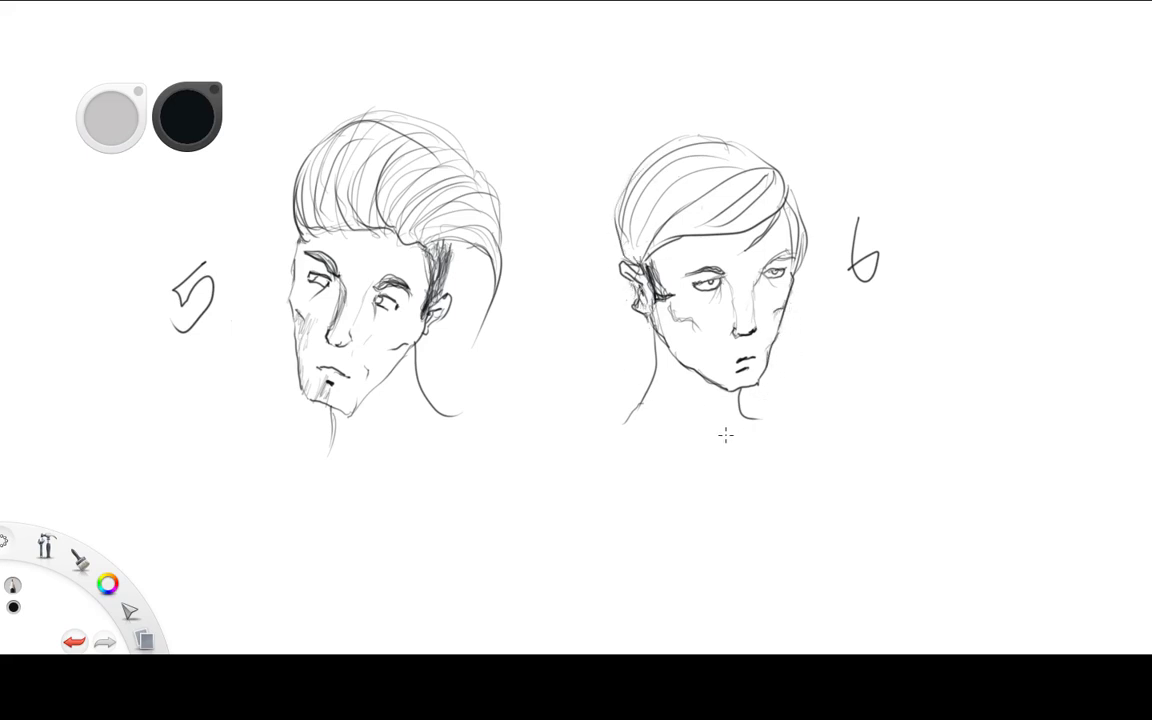